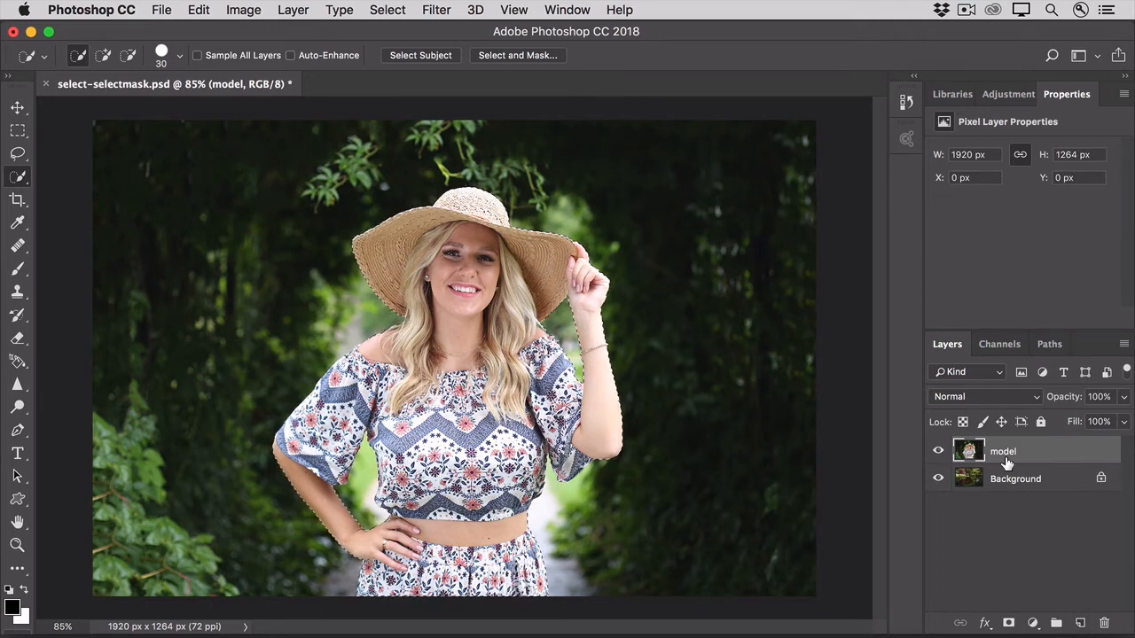
Step: Hide and reshow the model layer to preview the background image beneath it
left_click(938, 453)
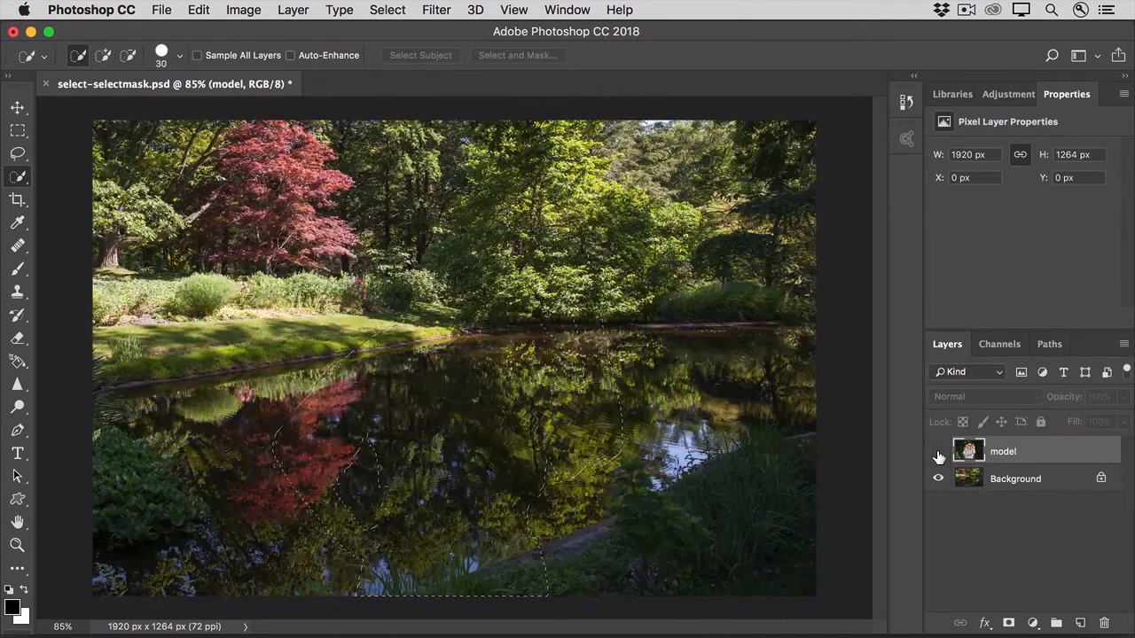
left_click(938, 454)
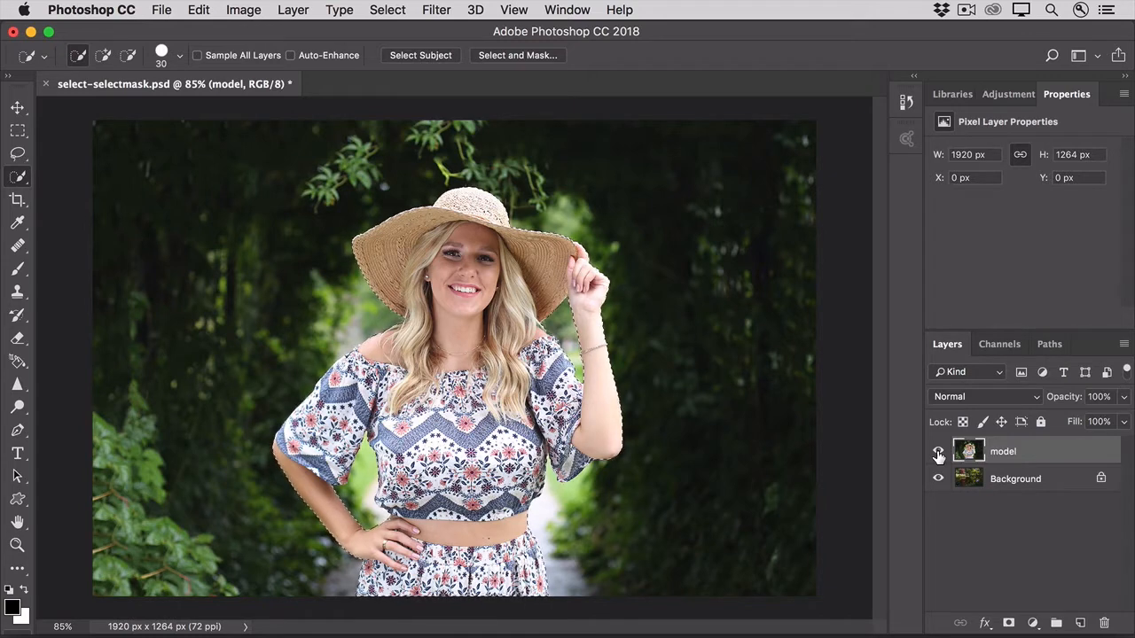
left_click(388, 9)
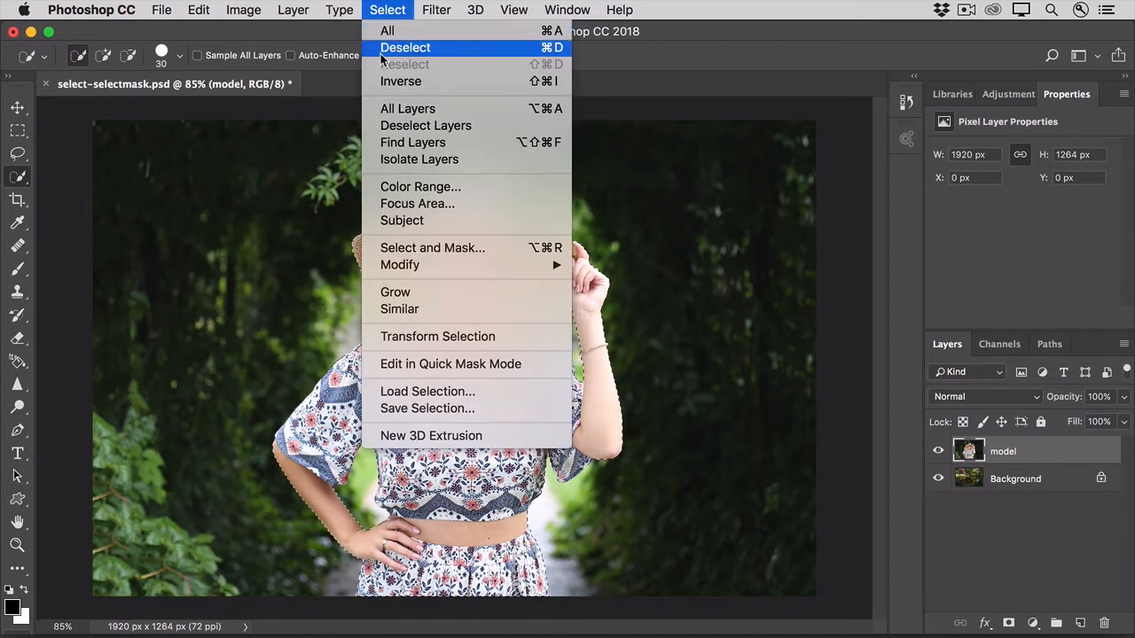
left_click(373, 391)
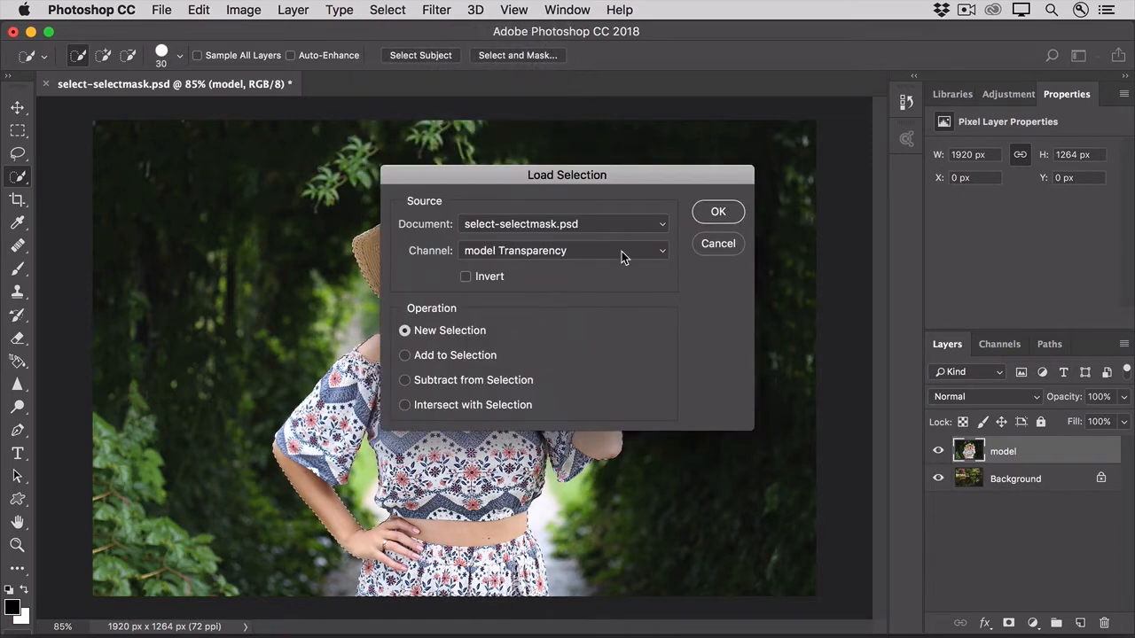
left_click(621, 251)
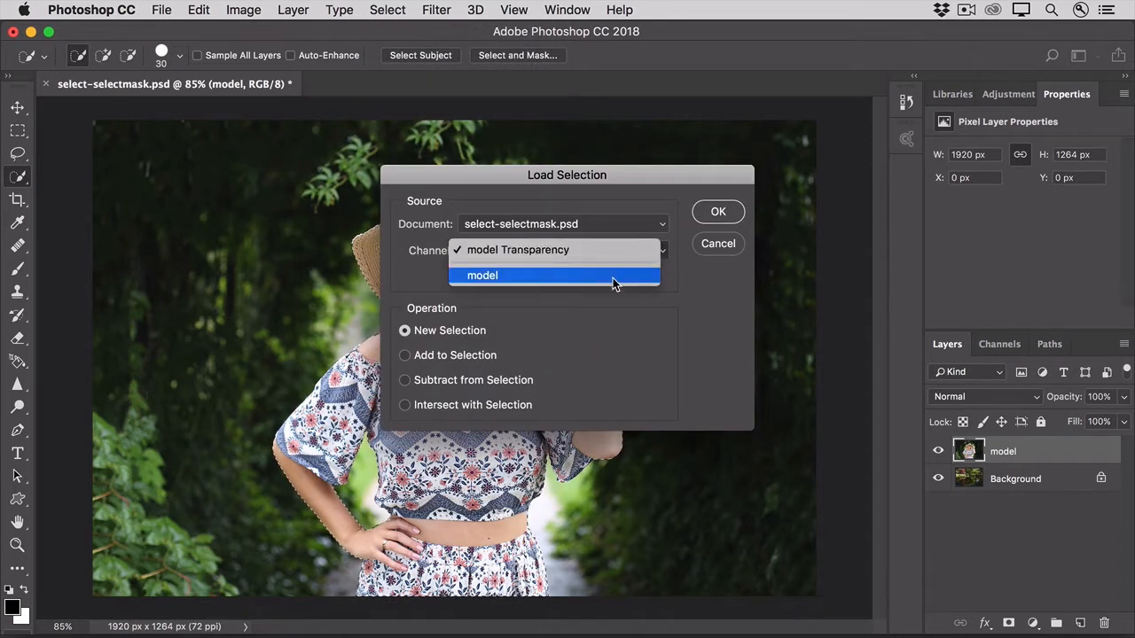
left_click(612, 277)
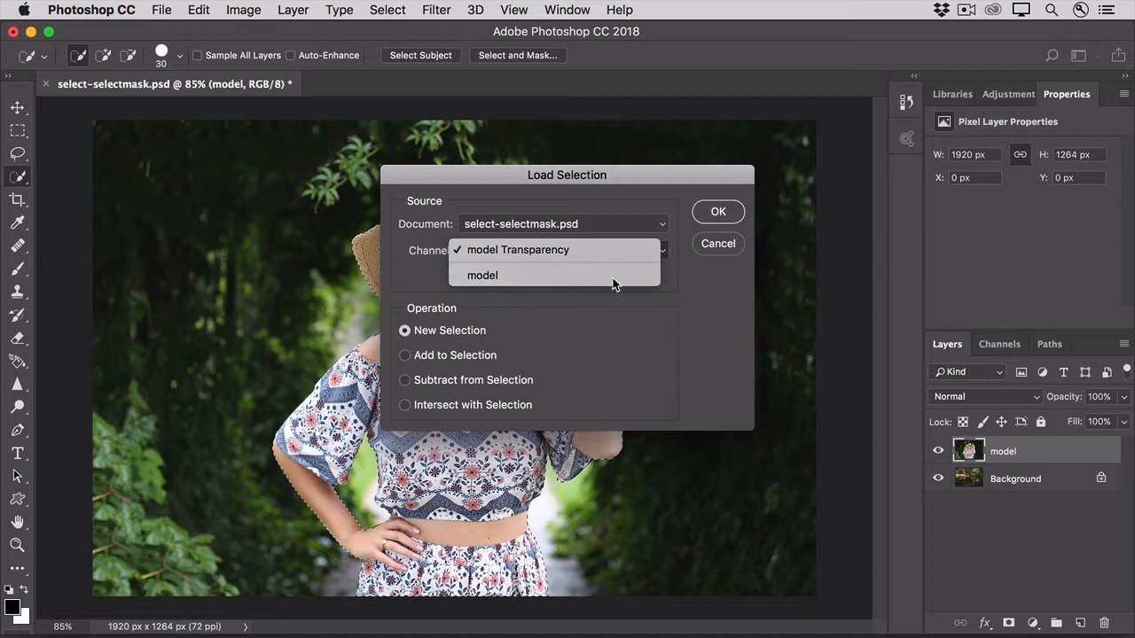
left_click(711, 244)
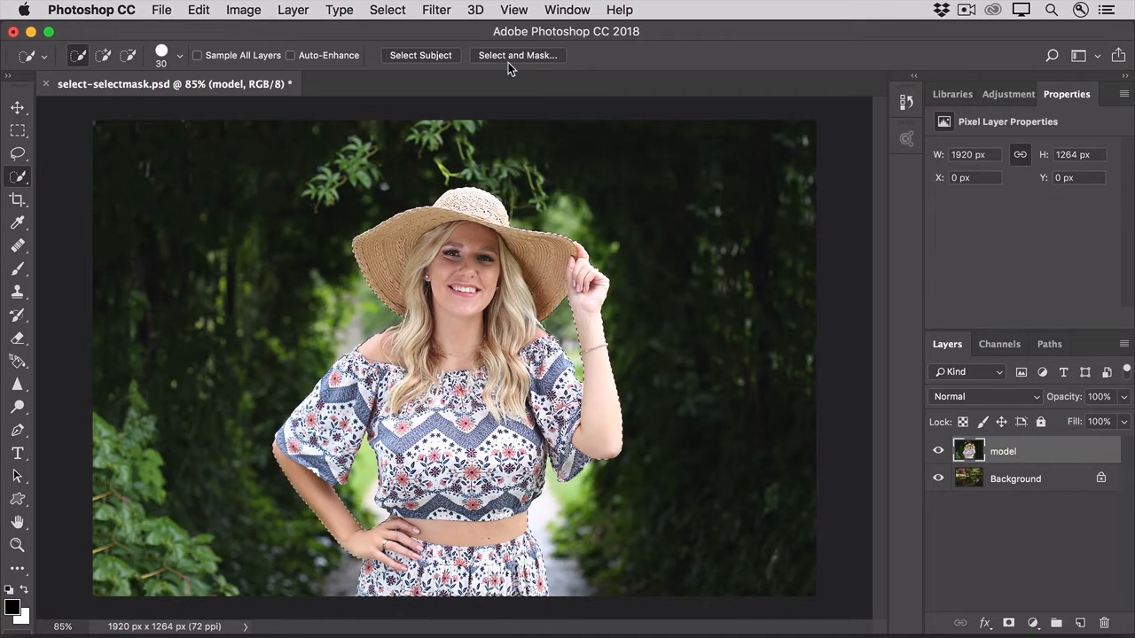
Step: Open the active selection of the model in the Select and Mask workspace
left_click(387, 10)
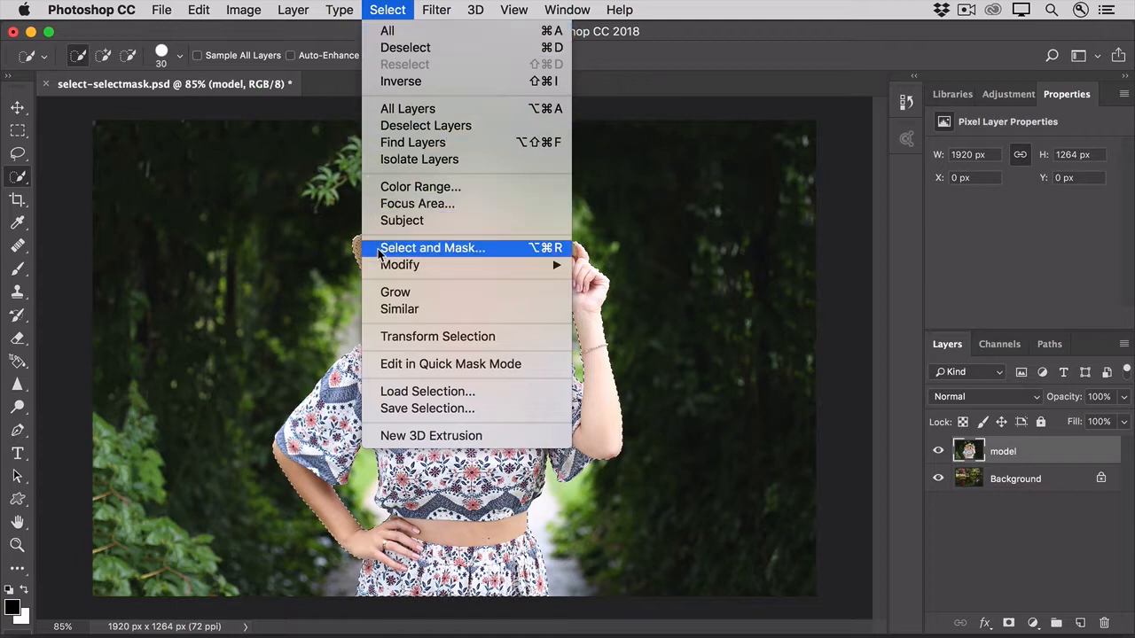
left_click(626, 76)
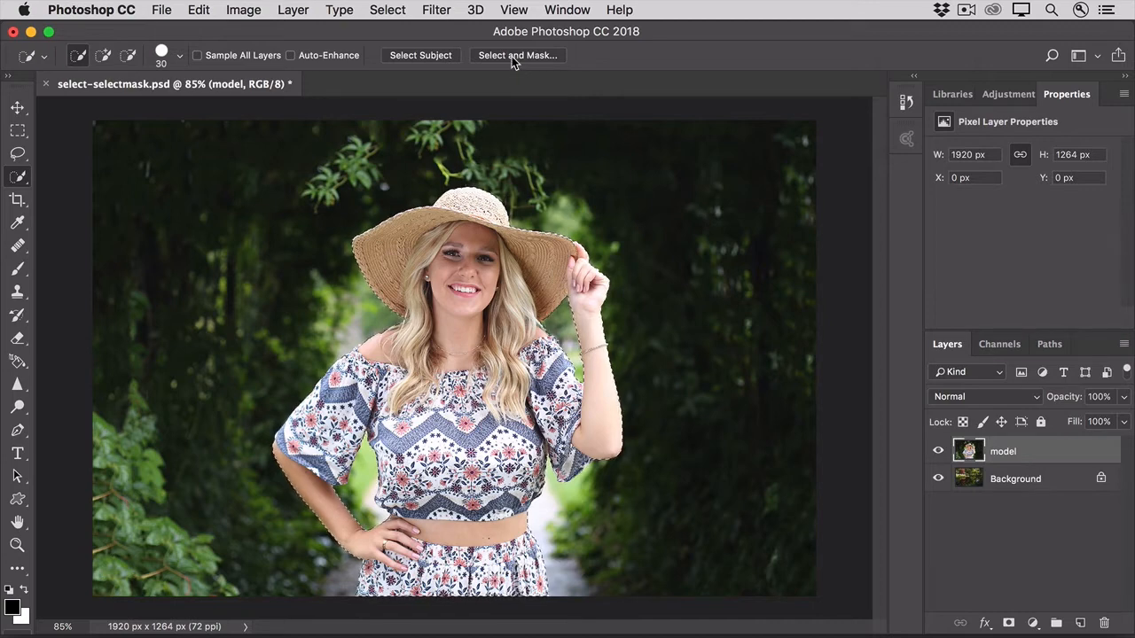
left_click(510, 56)
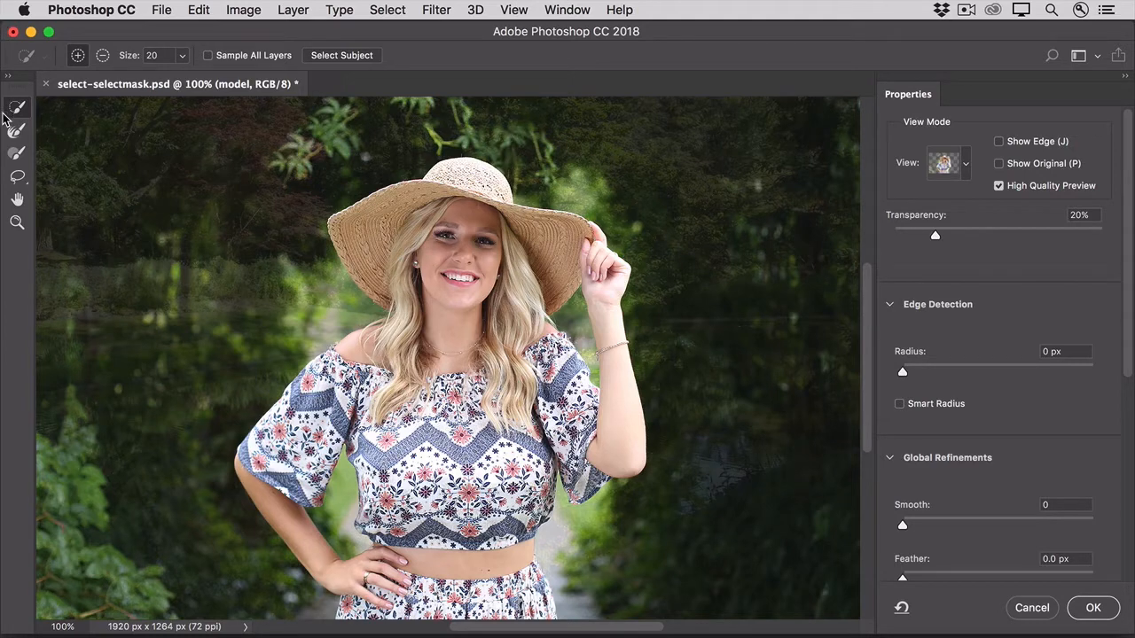
Step: Change the view mode to Overlay for a close look at the model's blouse
left_click(17, 222)
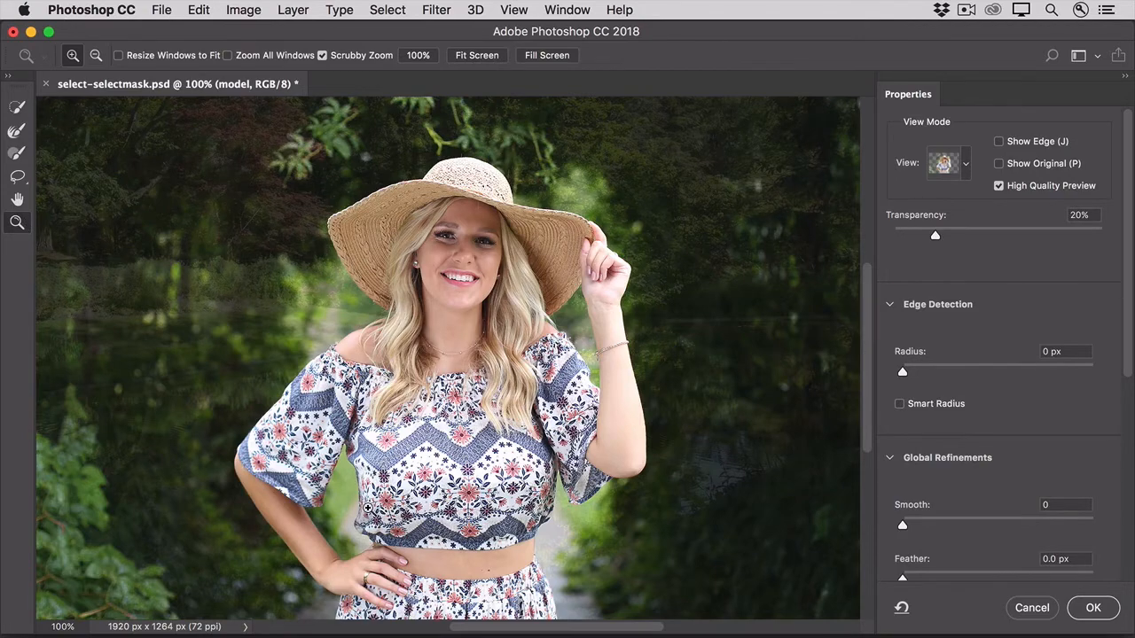
left_click(367, 508)
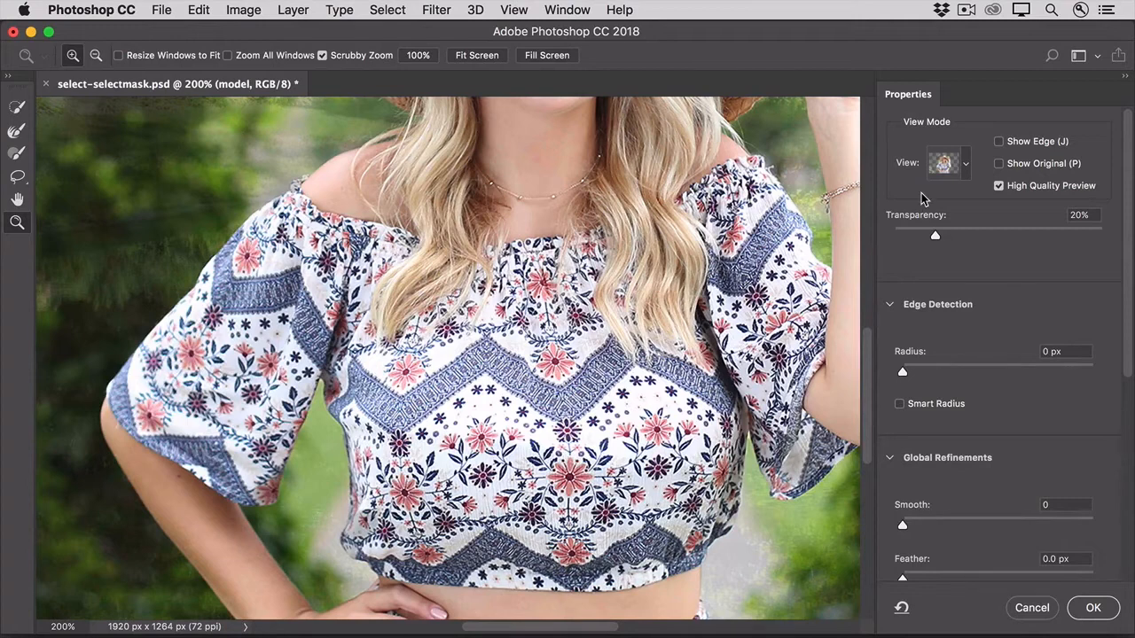
left_click(966, 165)
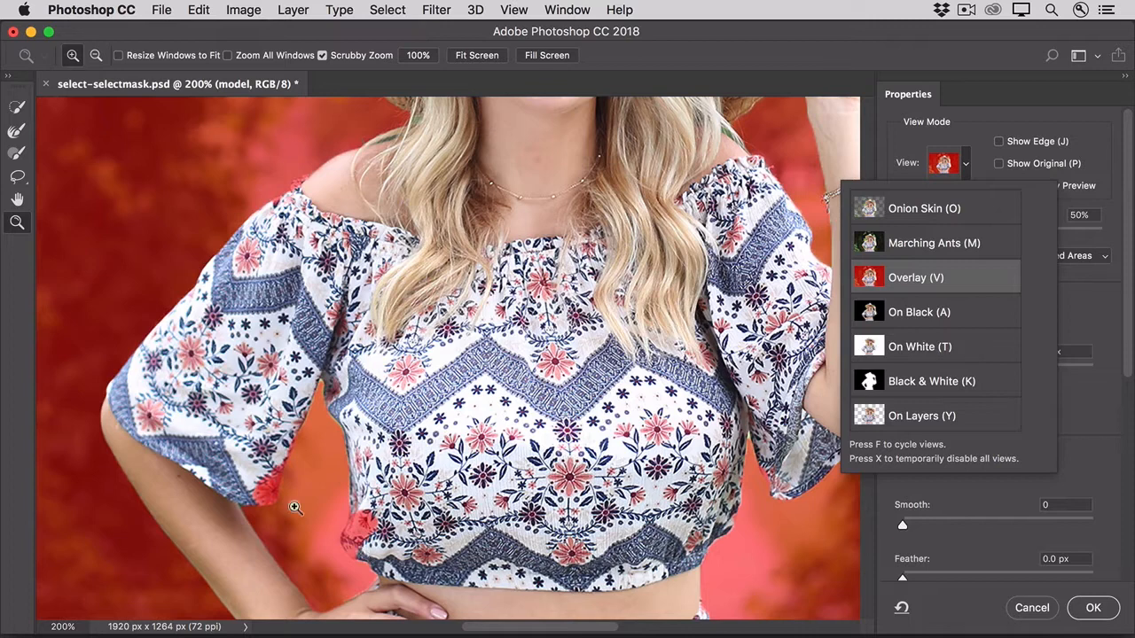
left_click(17, 254)
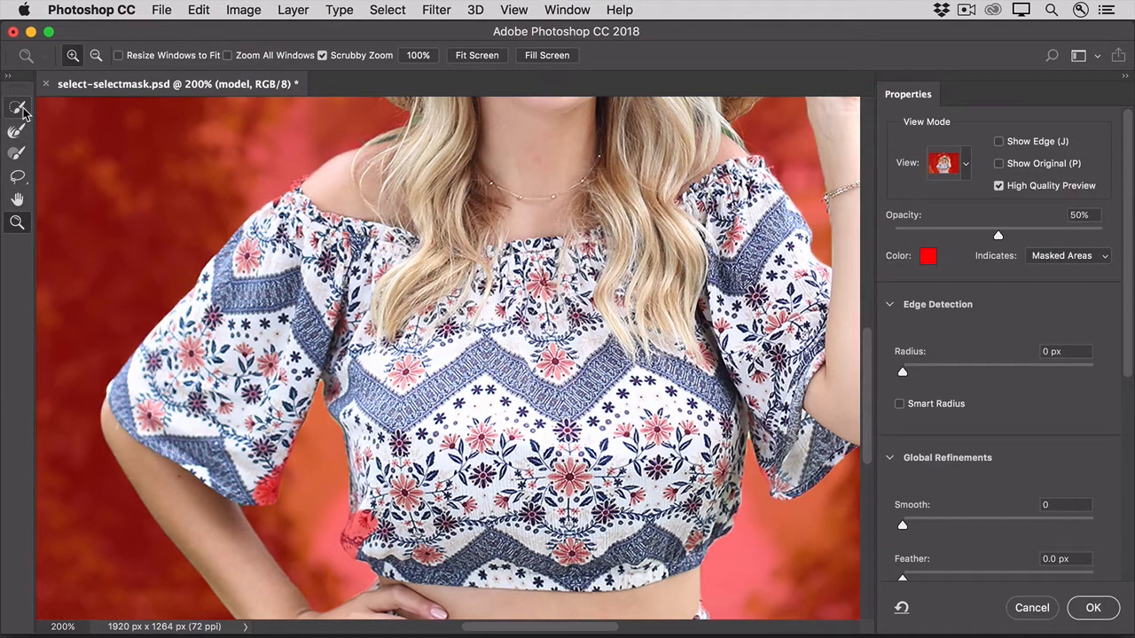
Step: Add the missed blouse hem, sleeve corner and shoulder trim to the selection with the Quick Selection tool, using size 10 for the shoulder
left_click(17, 107)
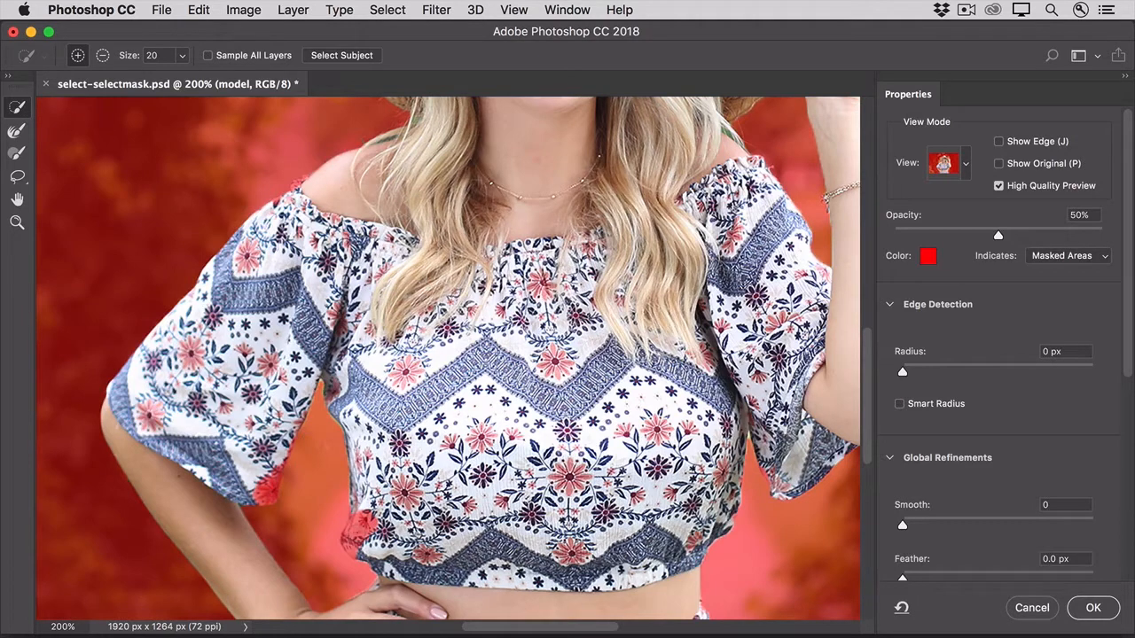
left_click_drag(368, 513, 351, 547)
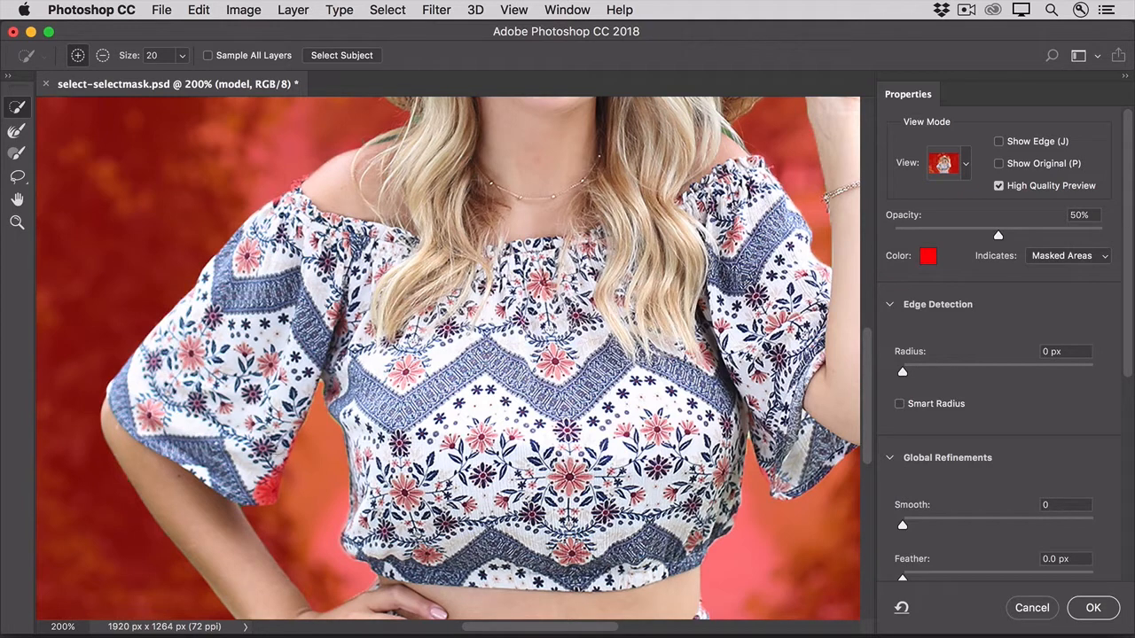
left_click(266, 489)
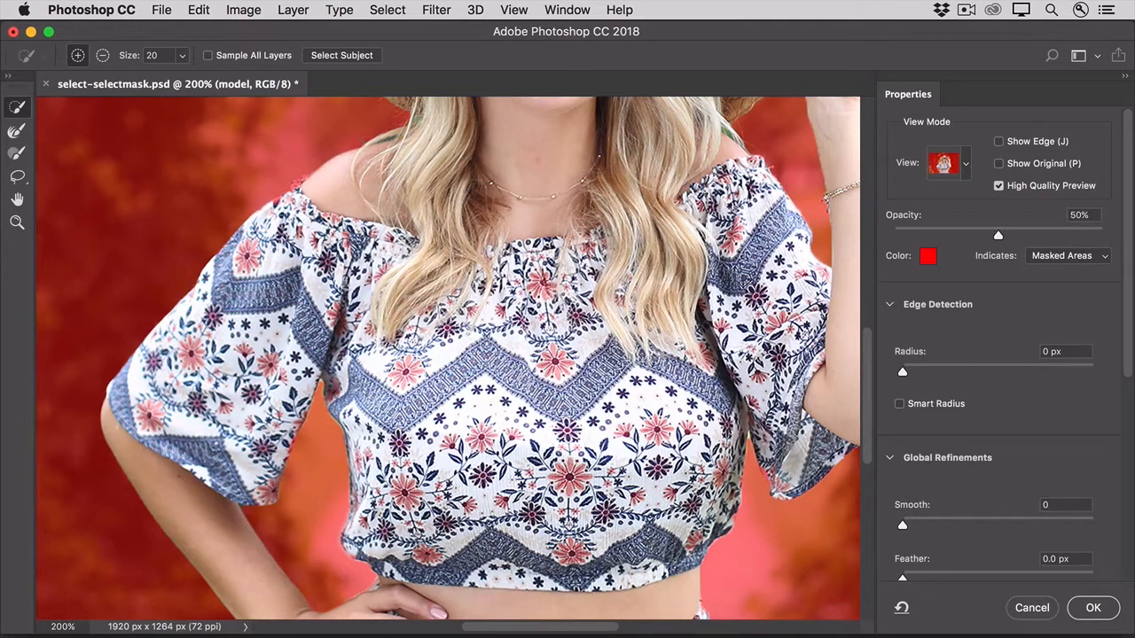
left_click_drag(308, 187, 303, 192)
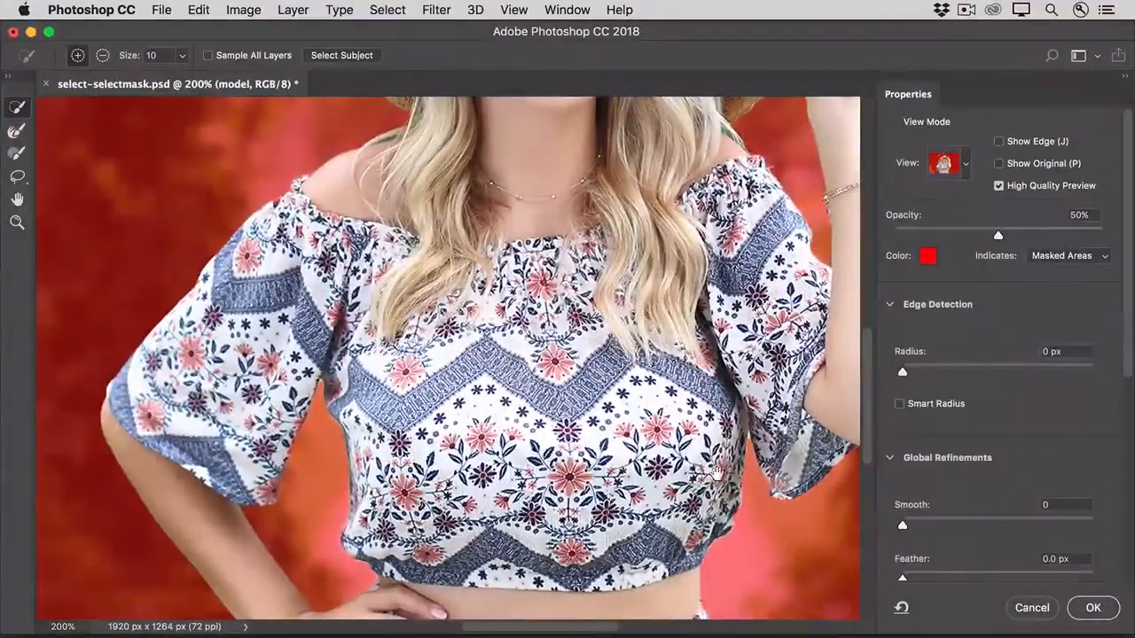
left_click_drag(712, 526, 712, 403)
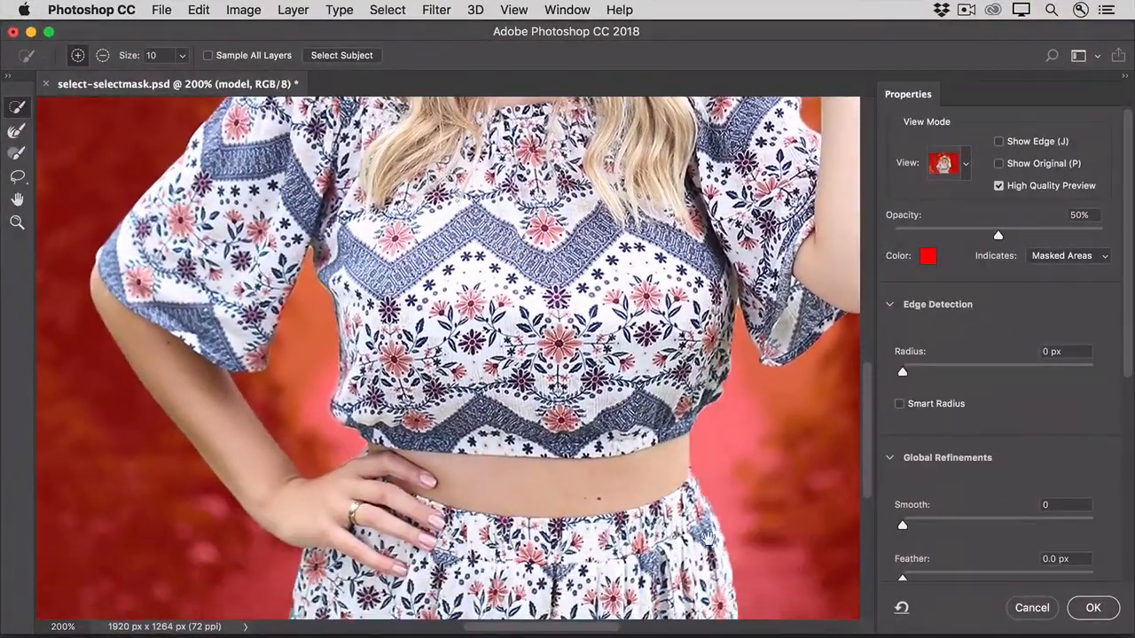
left_click_drag(704, 555, 699, 460)
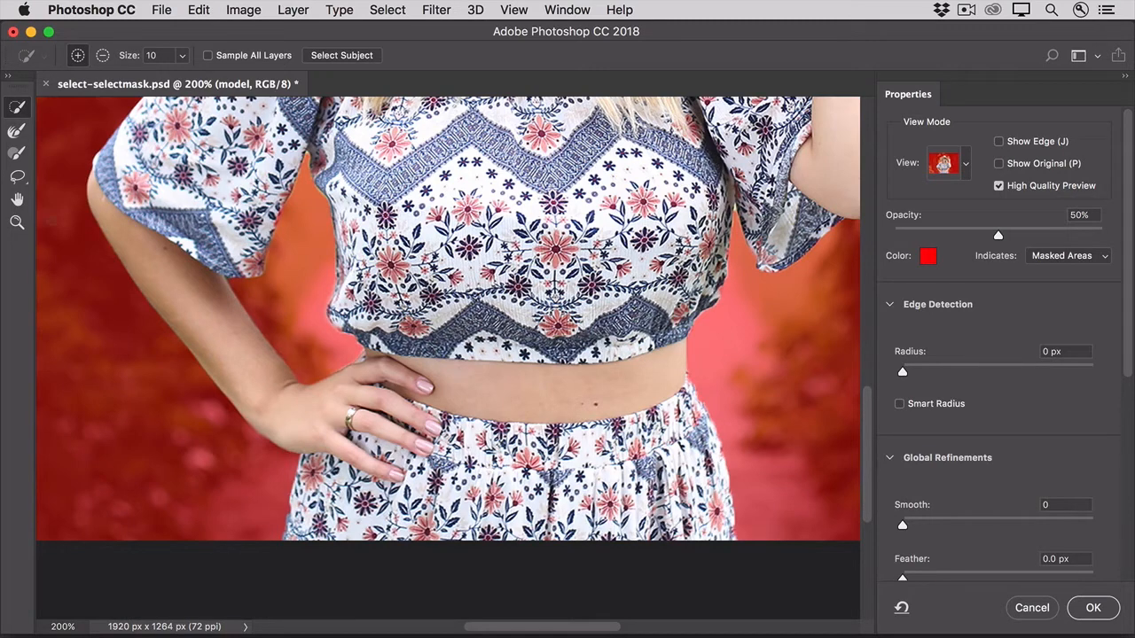
left_click(17, 154)
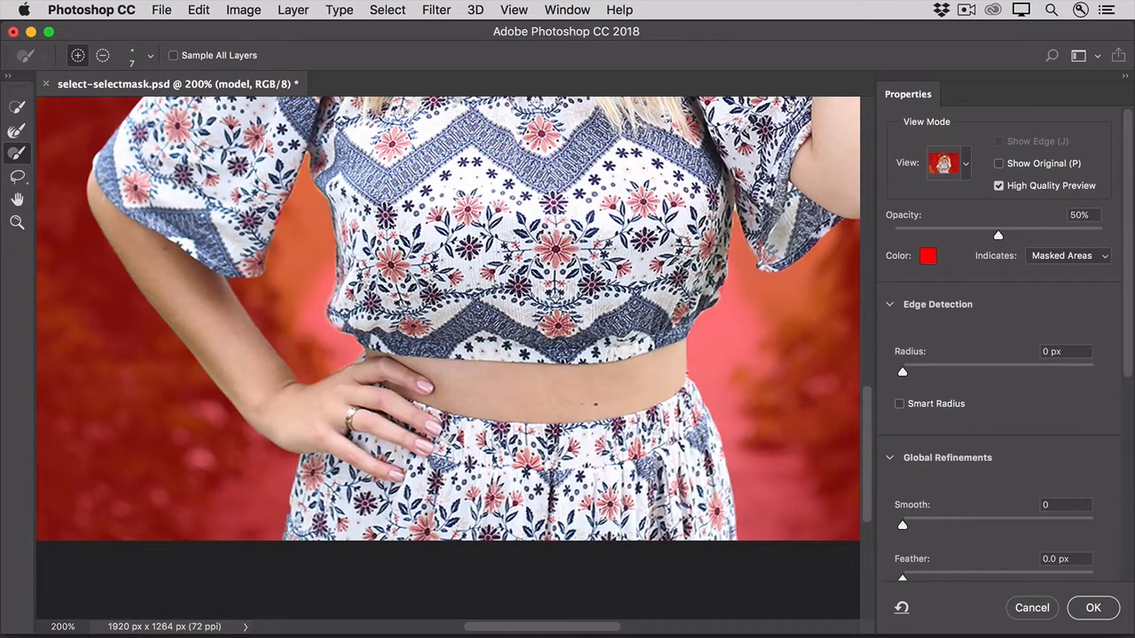
Step: Refine the selection along the hair above the shoulders with the Refine Edge Brush, reducing the brush size to 15
mouse_move(459, 194)
left_mouse_down()
mouse_move(475, 431)
mouse_move(479, 222)
mouse_move(435, 348)
left_mouse_up()
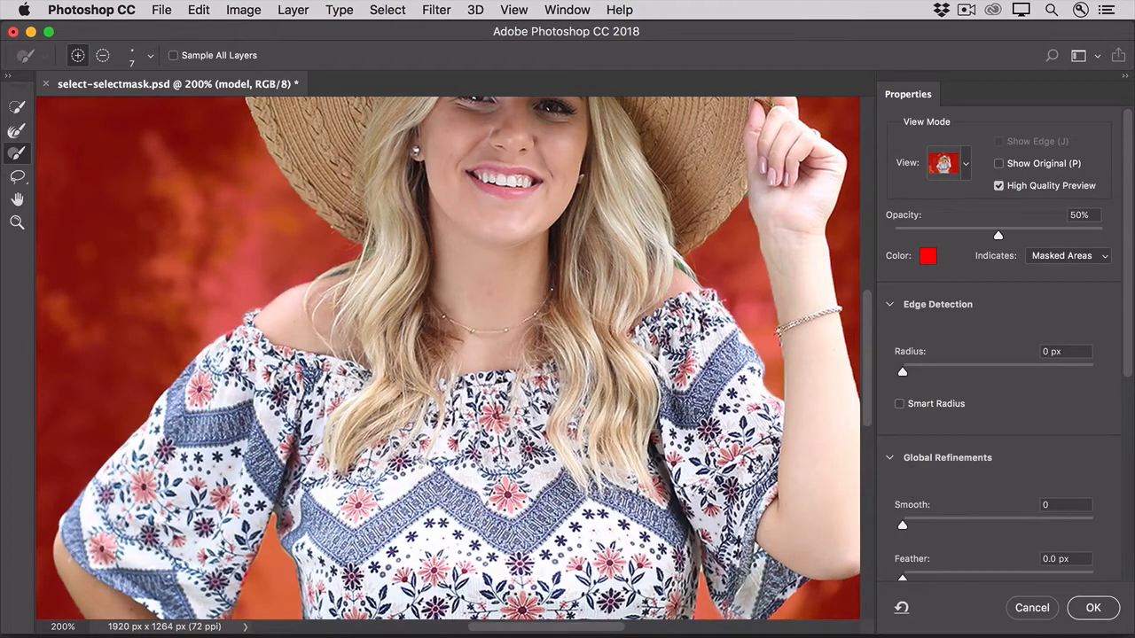
left_click(17, 131)
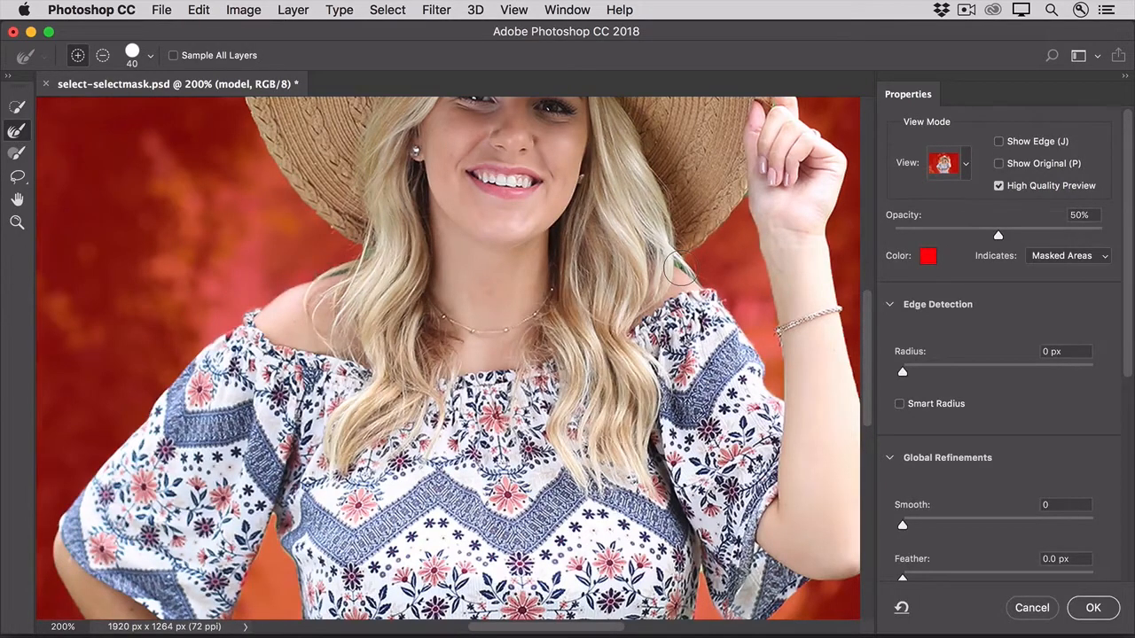
key("bracketleft")
key("bracketleft")
key("bracketleft")
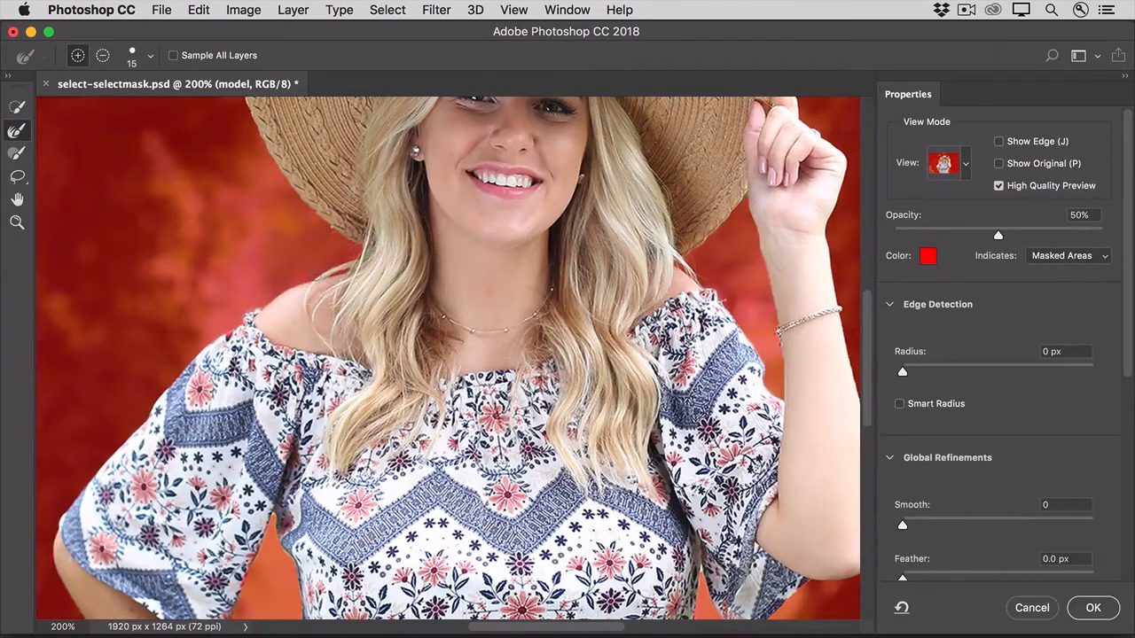
Step: Switch the view mode to On Layers to preview the whole model against the garden background
left_click(964, 168)
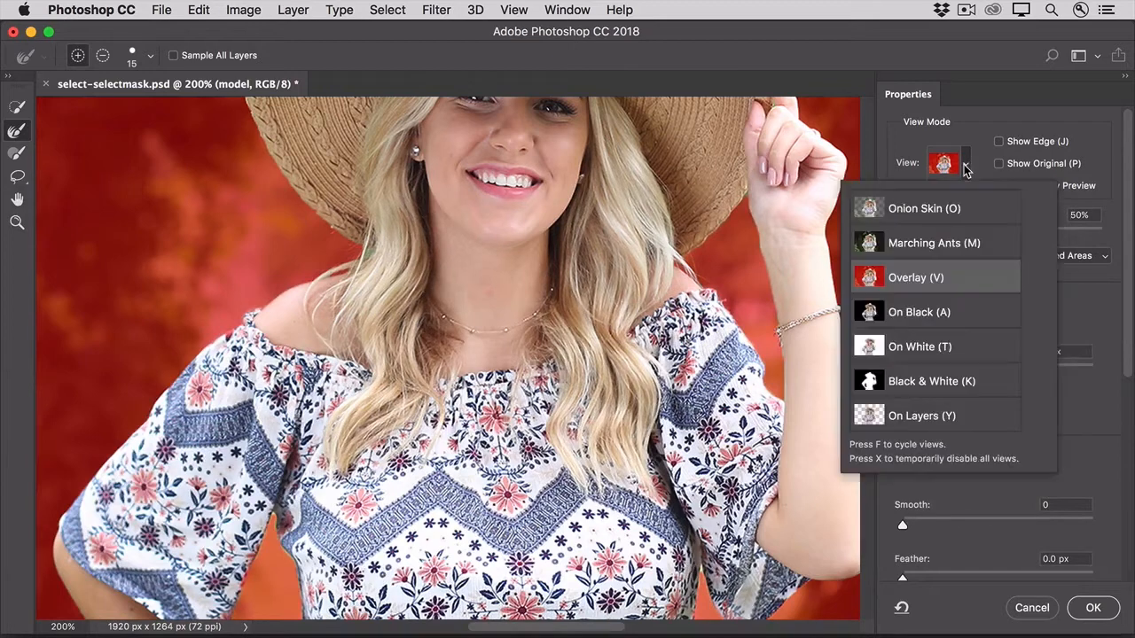
left_click(928, 421)
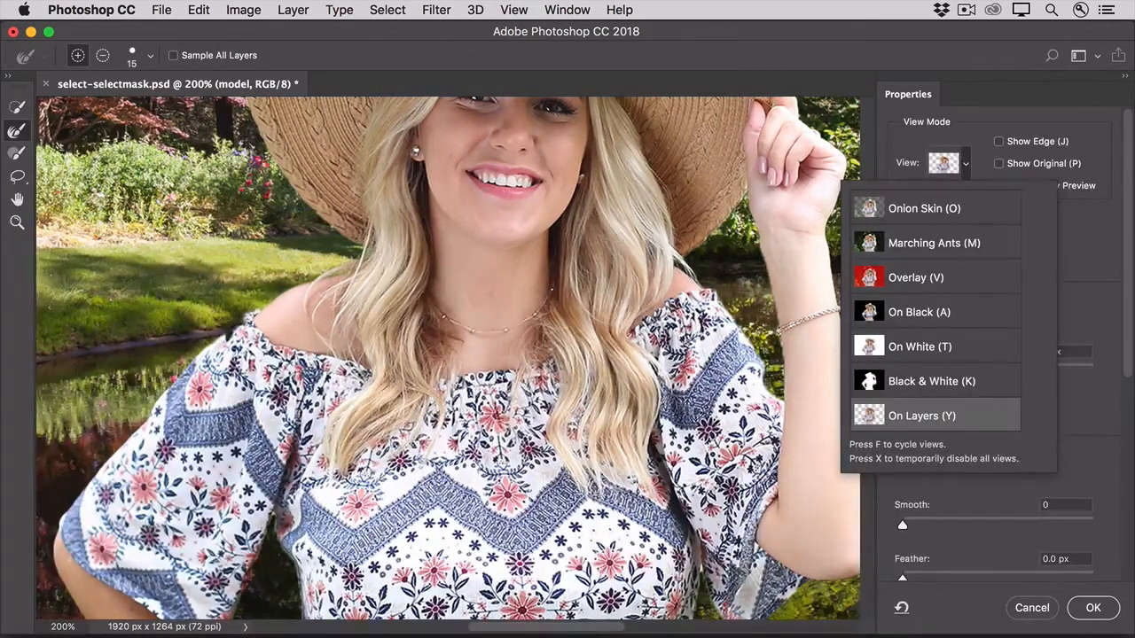
double_click(19, 204)
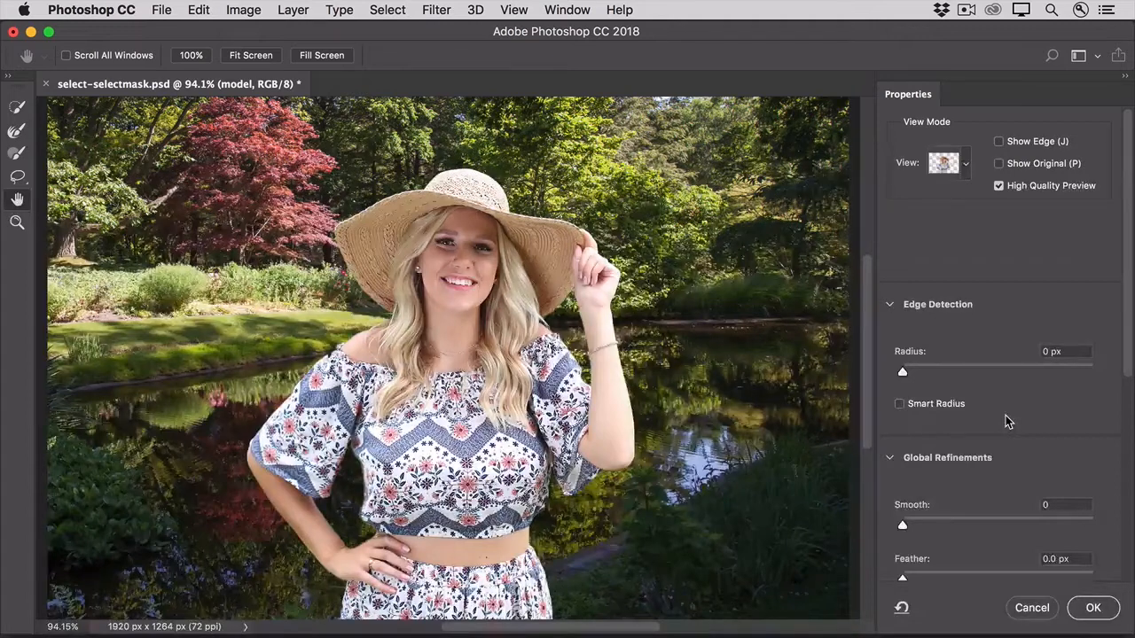
Step: Set the global refinements to Smooth 9 and Contrast 26% for the model's selection edge
left_click_drag(1129, 344, 1132, 533)
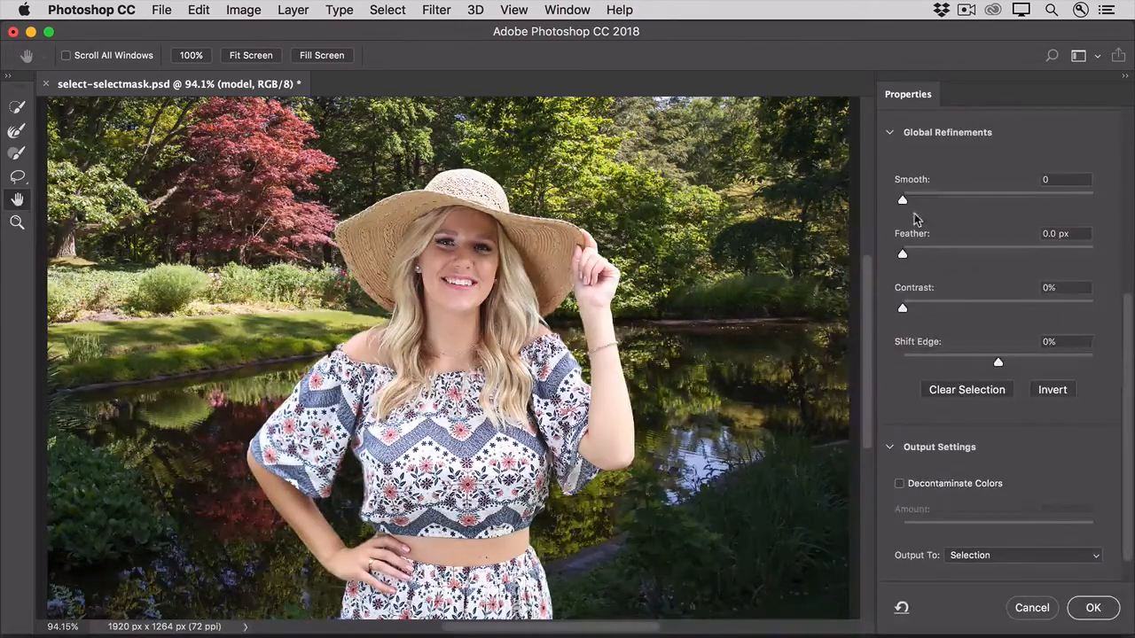
left_click_drag(904, 203, 921, 206)
left_click_drag(903, 310, 952, 309)
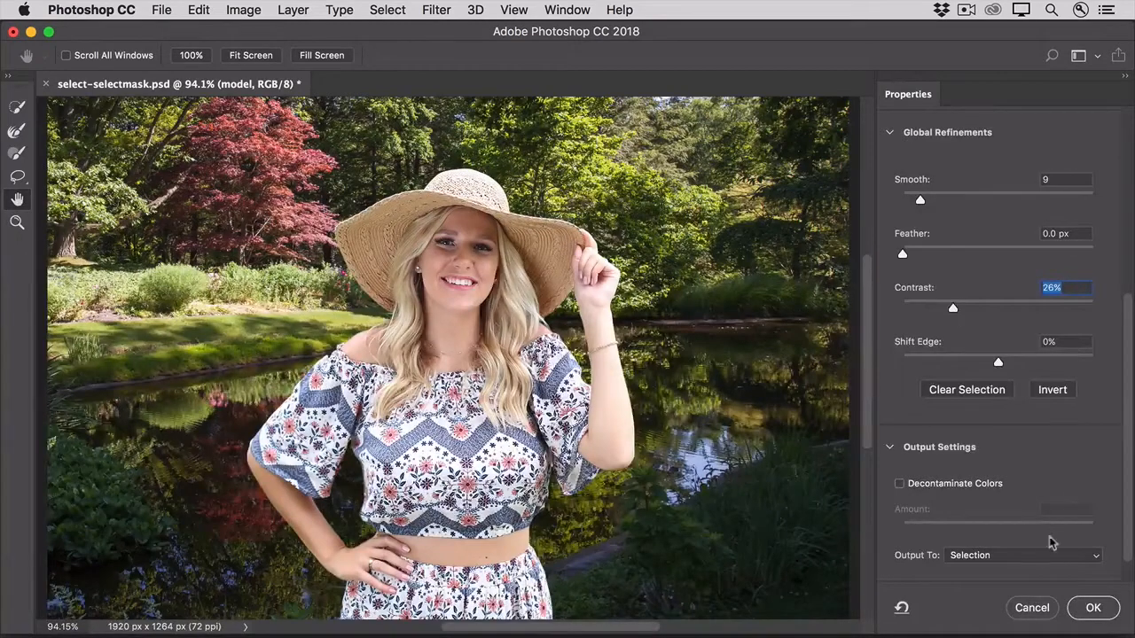
Step: Output the refined selection as a New Layer with Layer Mask and apply it
left_click(1043, 561)
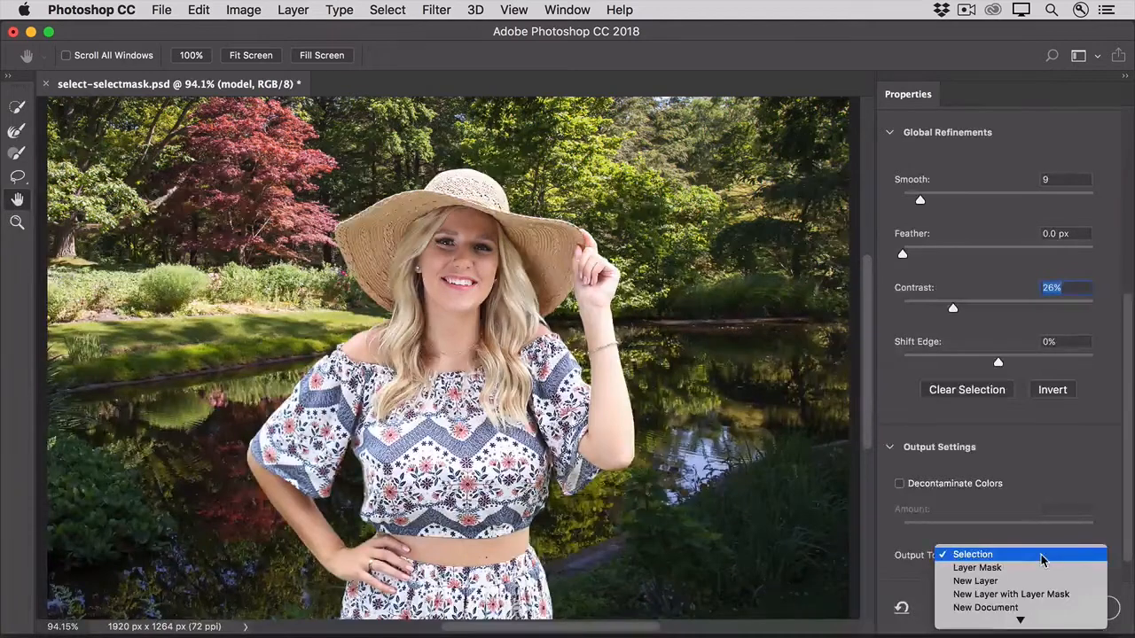
left_click(1049, 601)
left_click(1092, 608)
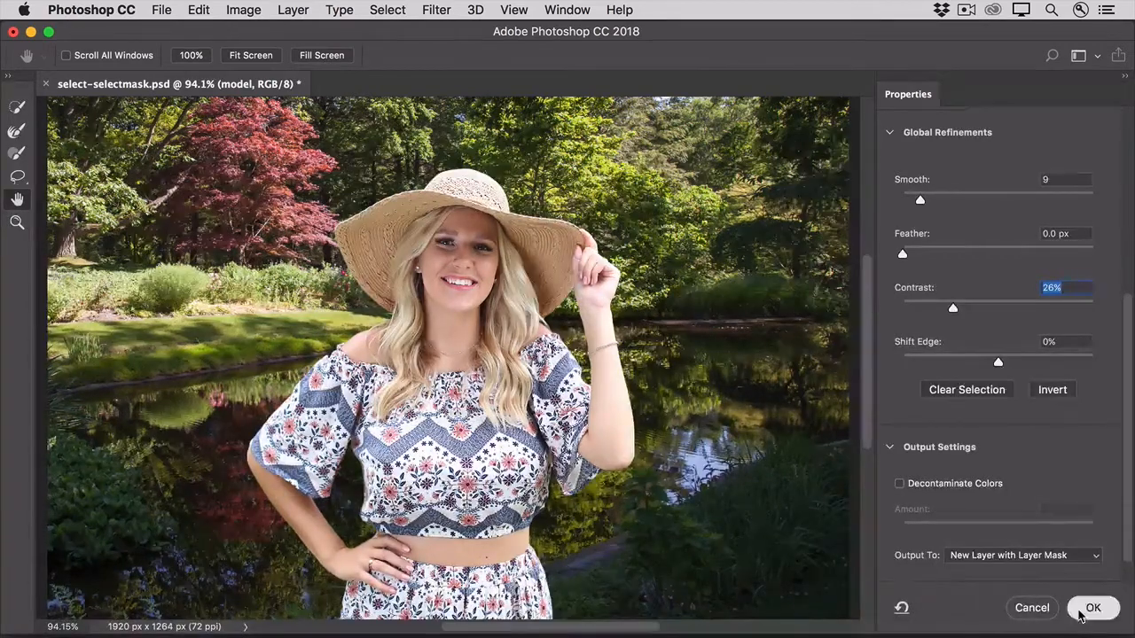